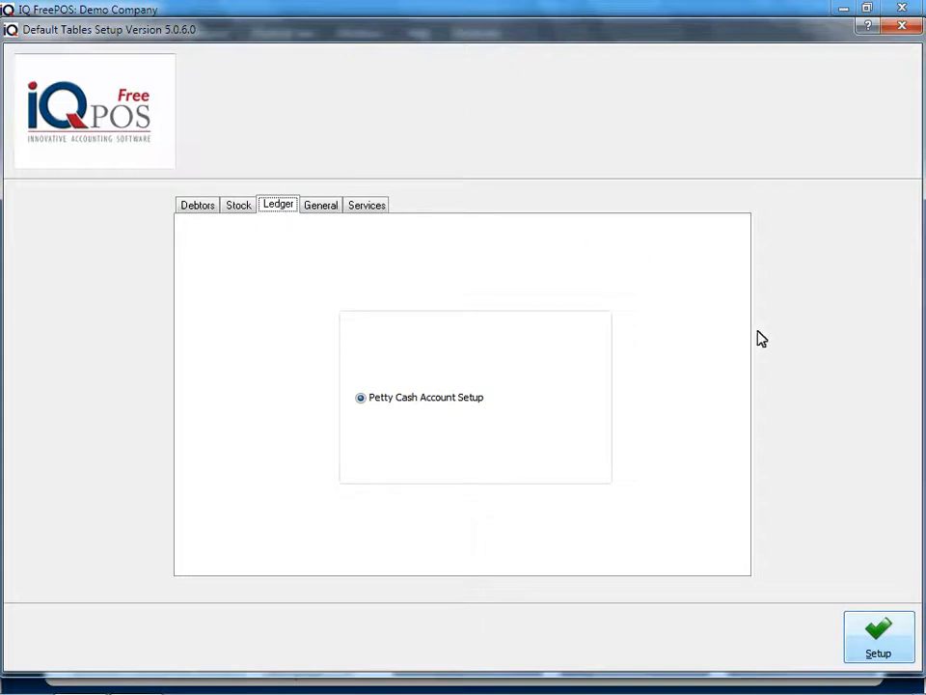
# Inspect the available ledger accounts and the petty cash accounts in Petty Cash Account Setup, then close the setup windows.
pyautogui.click(878, 633)
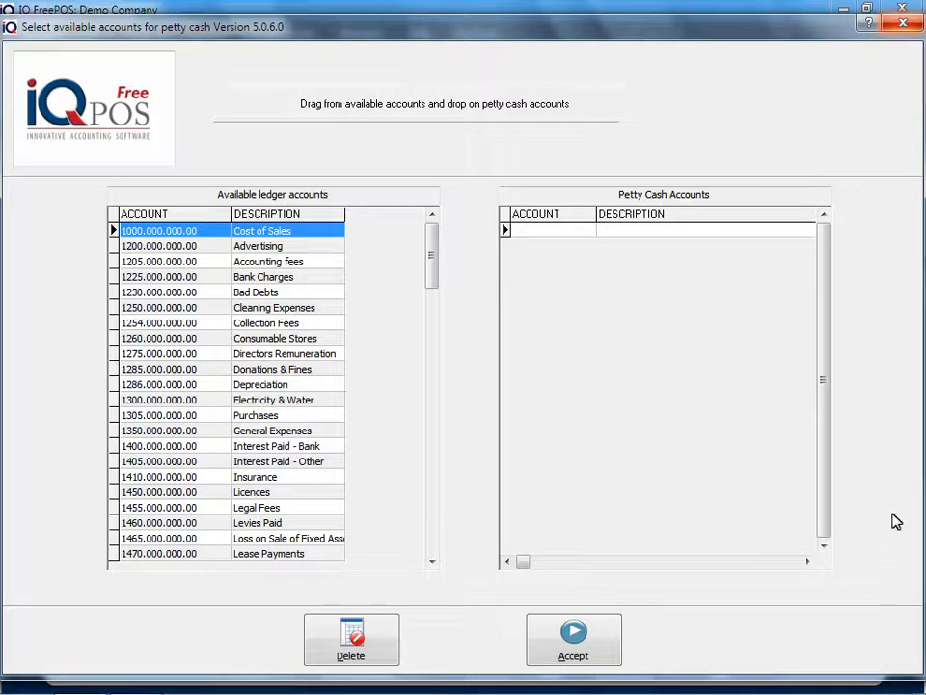
pyautogui.click(902, 24)
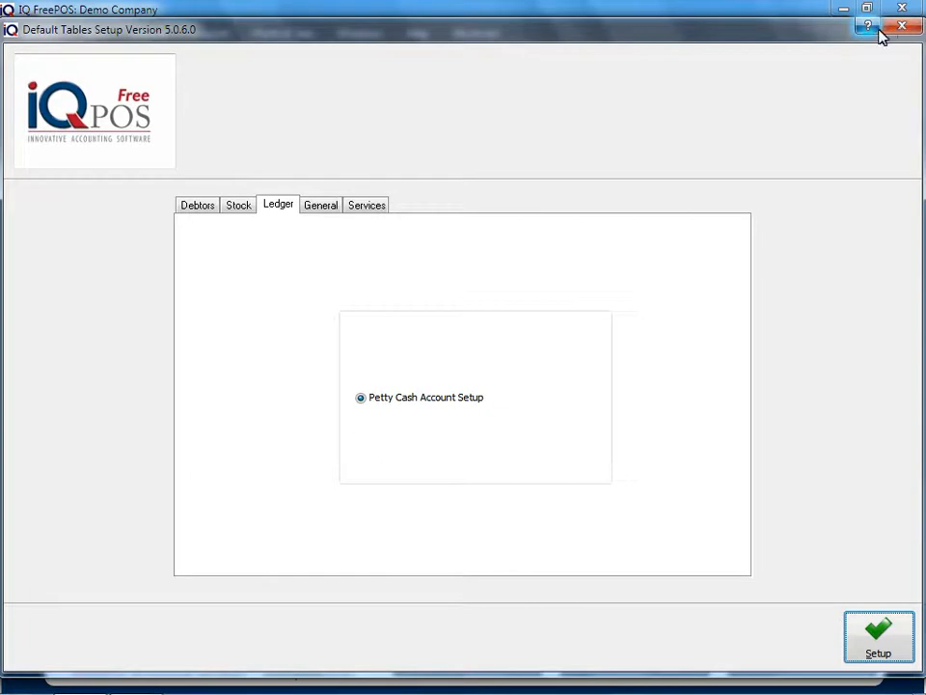
pyautogui.click(899, 29)
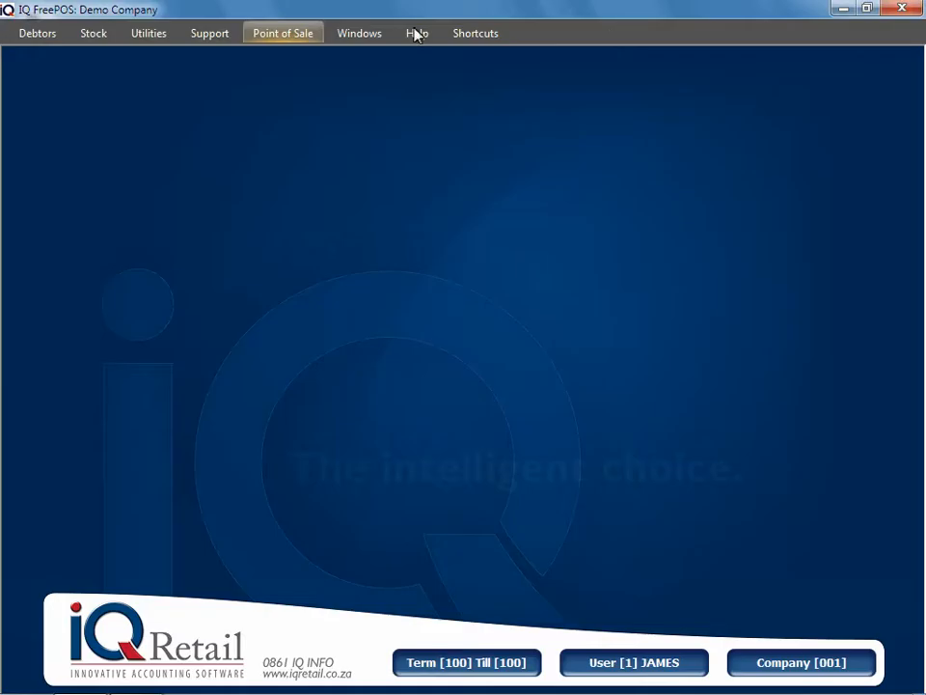
# Check which ledger accounts the Petty Cash transaction form offers for selection, and close the form.
pyautogui.click(282, 33)
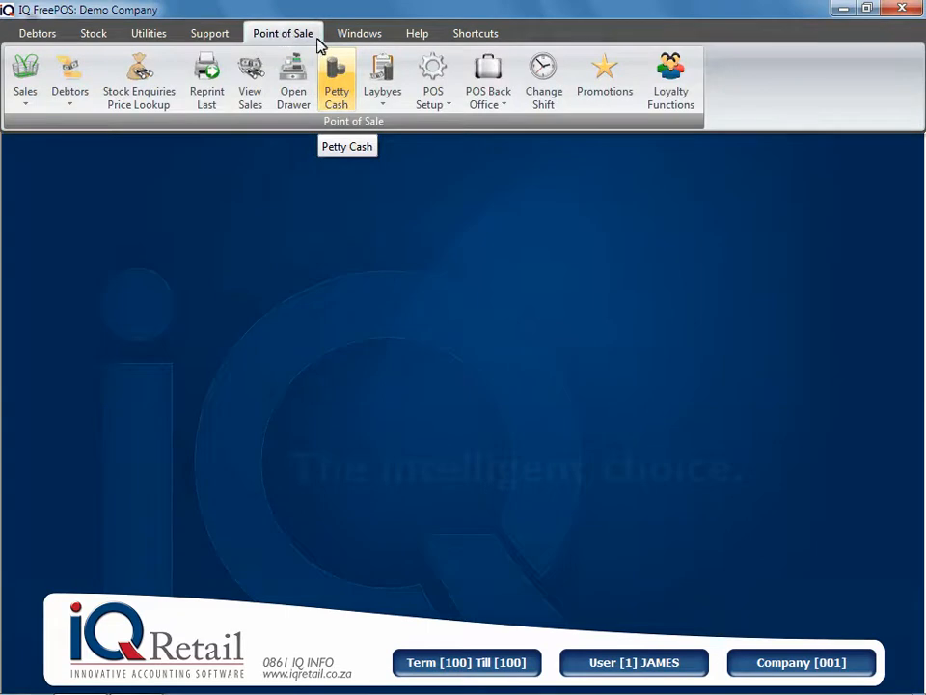
pyautogui.click(335, 81)
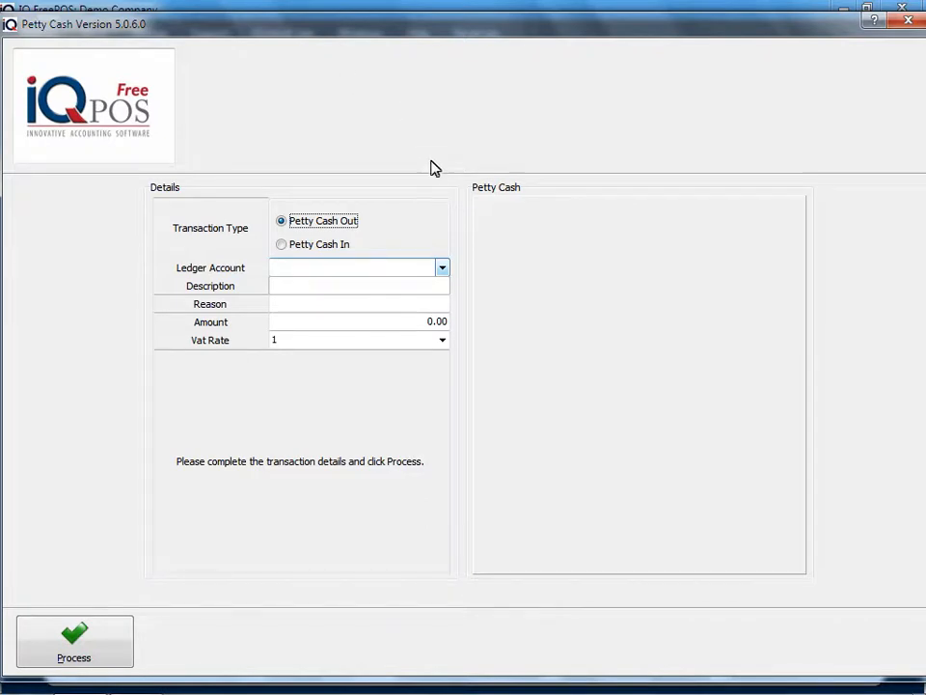
pyautogui.click(442, 270)
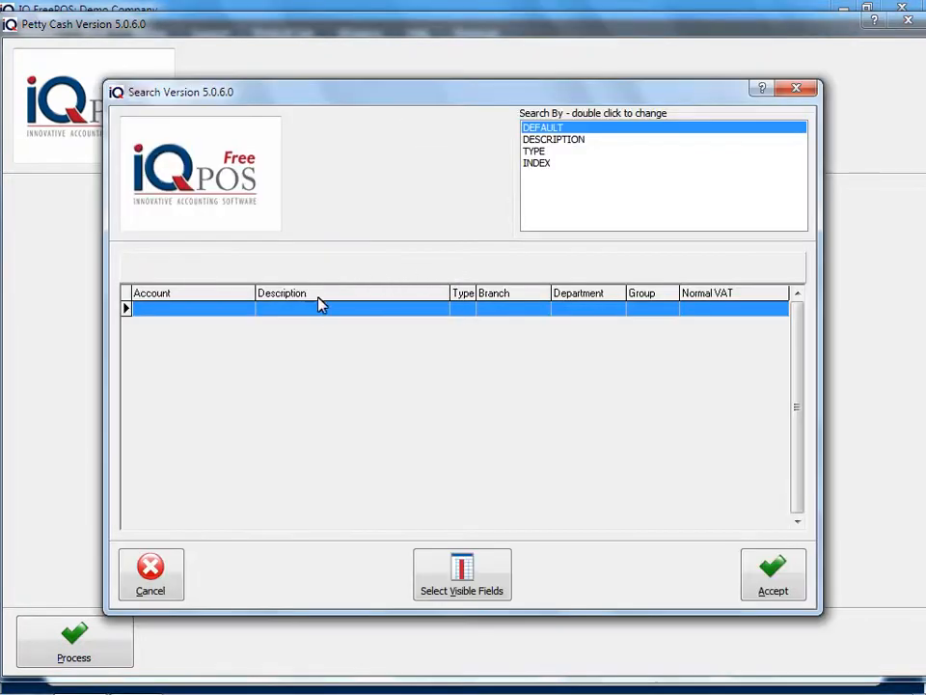
pyautogui.press('Escape')
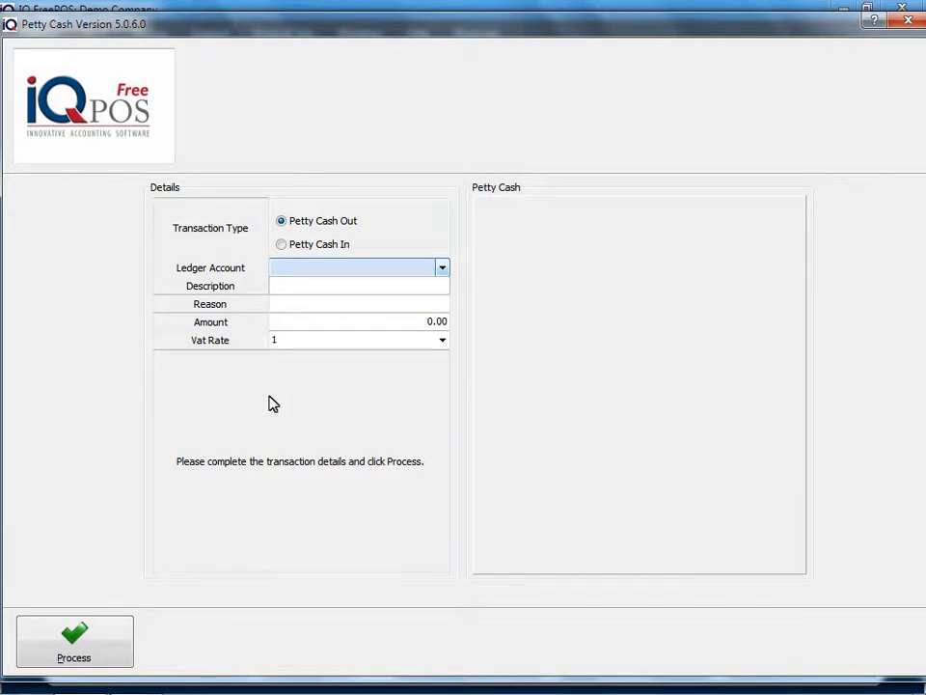
pyautogui.click(439, 270)
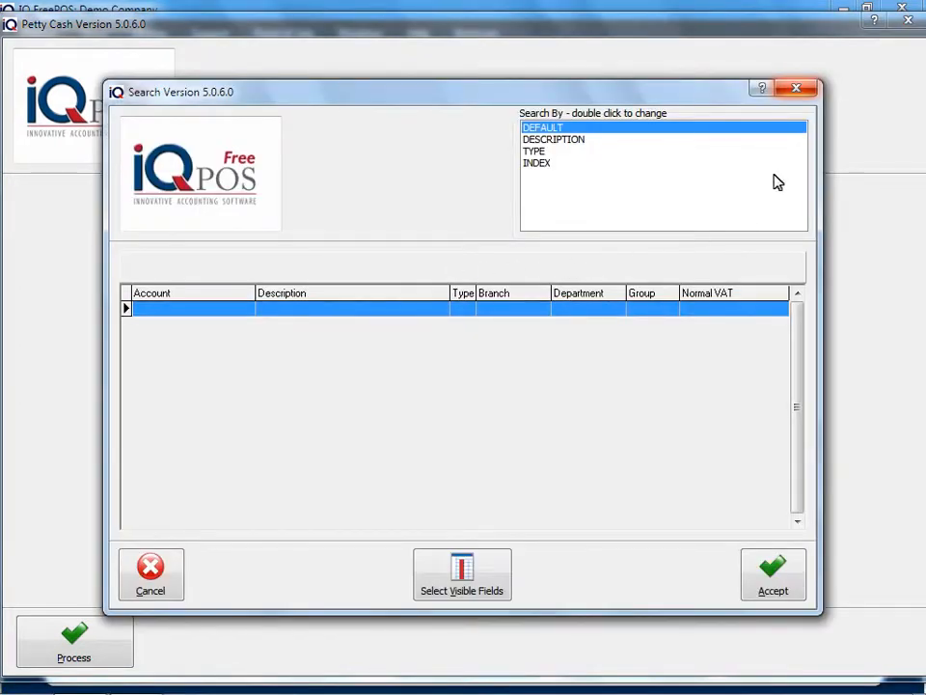
pyautogui.click(796, 89)
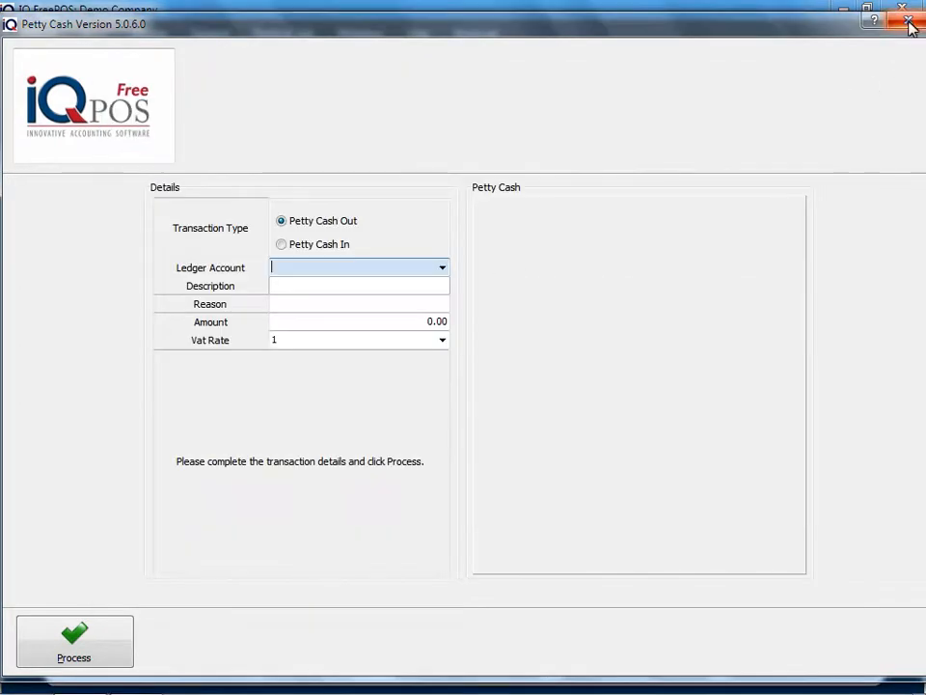
pyautogui.click(905, 20)
# In the ledger's Petty Cash Account Setup, add Cleaning Expenses and Donations & Fines to the petty cash accounts.
pyautogui.click(147, 34)
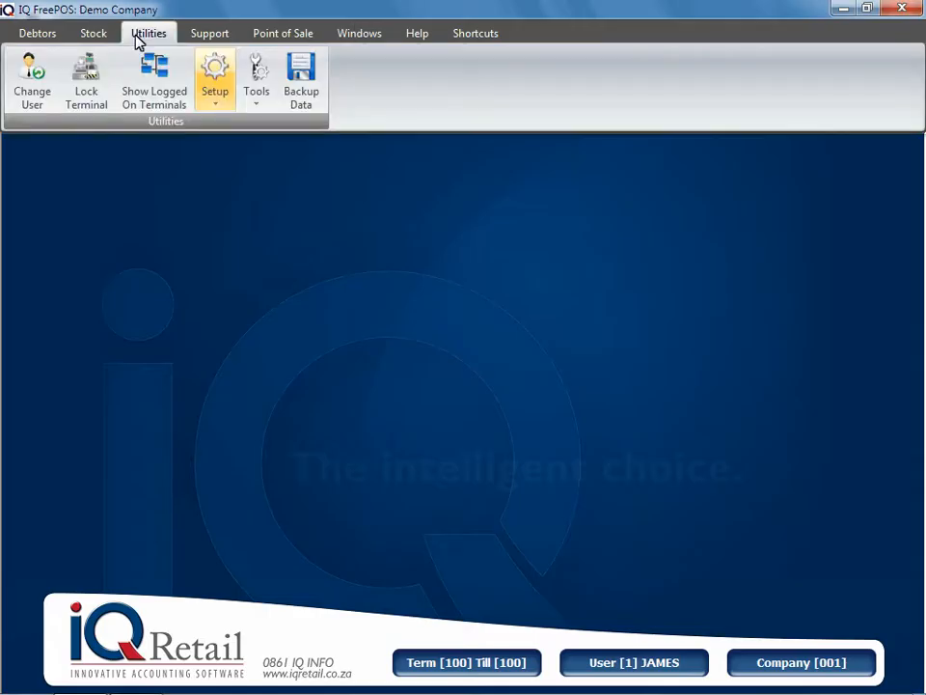
pyautogui.click(214, 87)
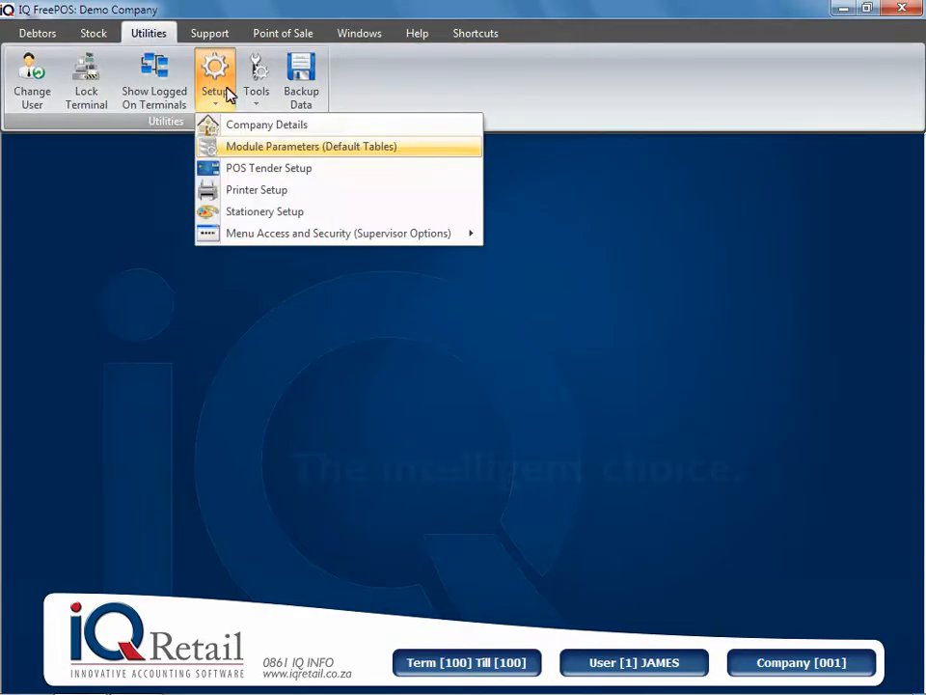
pyautogui.click(237, 150)
pyautogui.click(278, 206)
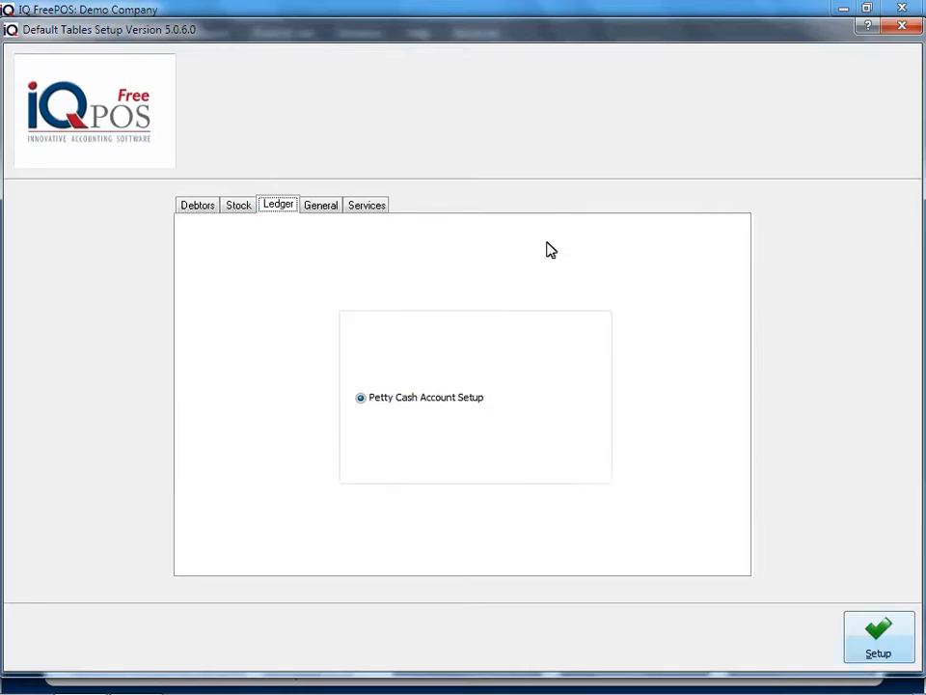
pyautogui.click(878, 635)
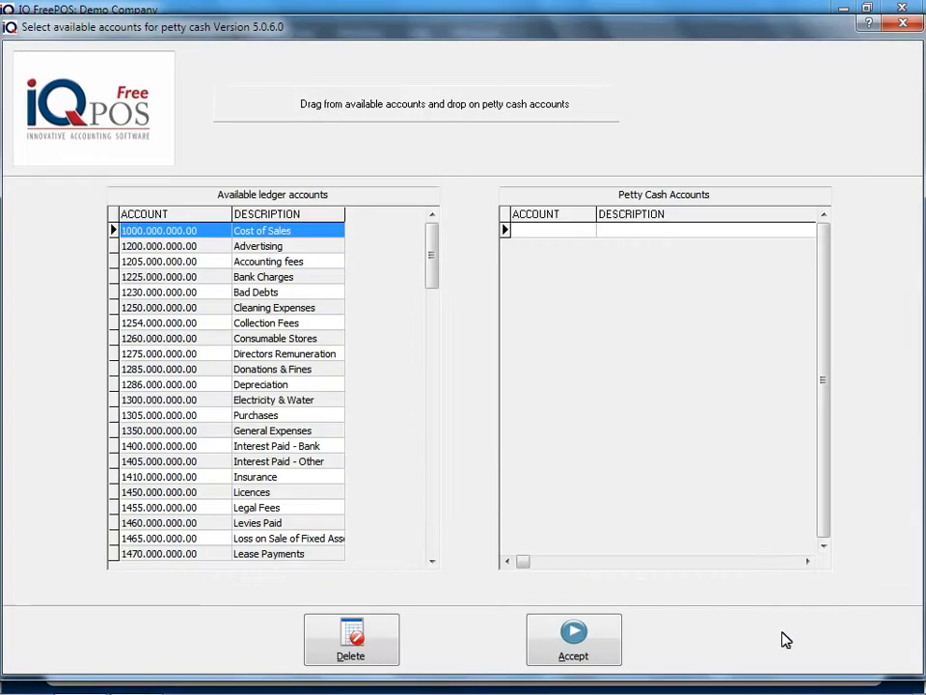
pyautogui.click(214, 308)
pyautogui.moveTo(212, 315); pyautogui.dragTo(587, 241)
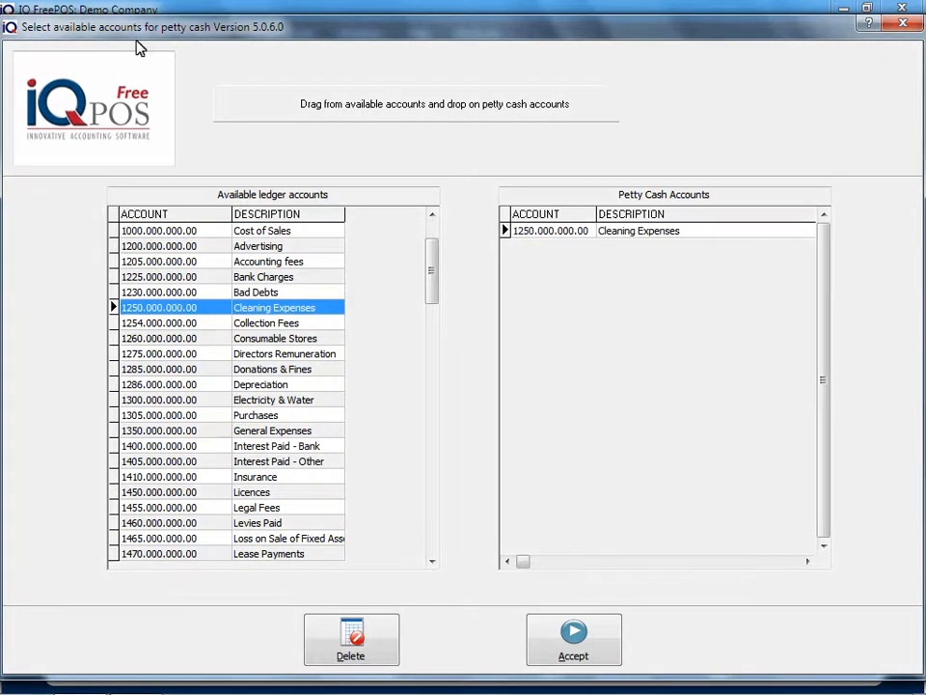
pyautogui.moveTo(249, 373); pyautogui.dragTo(564, 247)
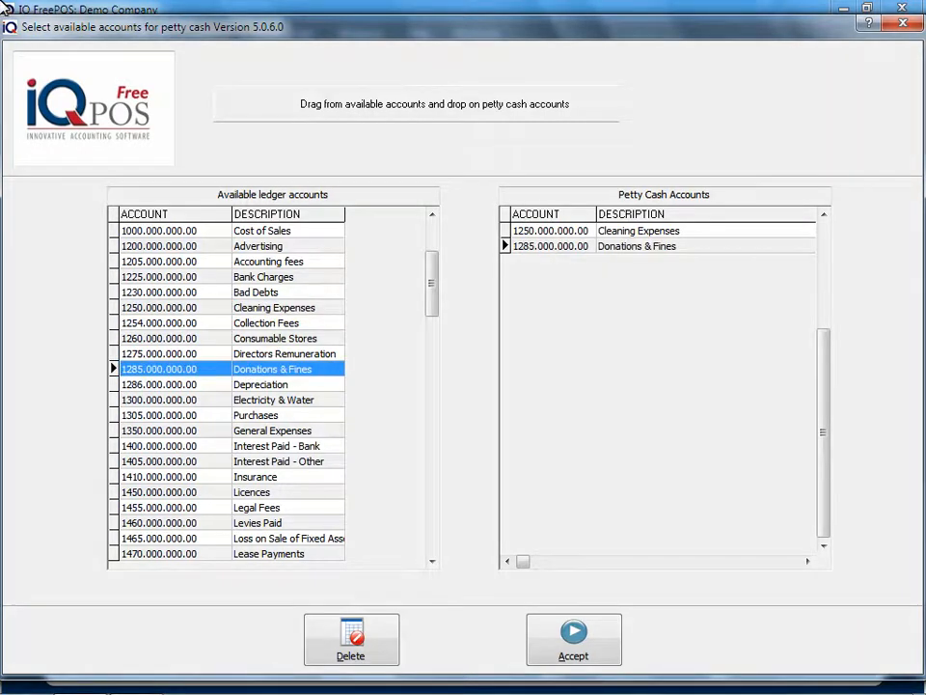
# Add Advertising and Refreshments to the petty cash accounts, accept the selection and close the setup.
pyautogui.click(270, 401)
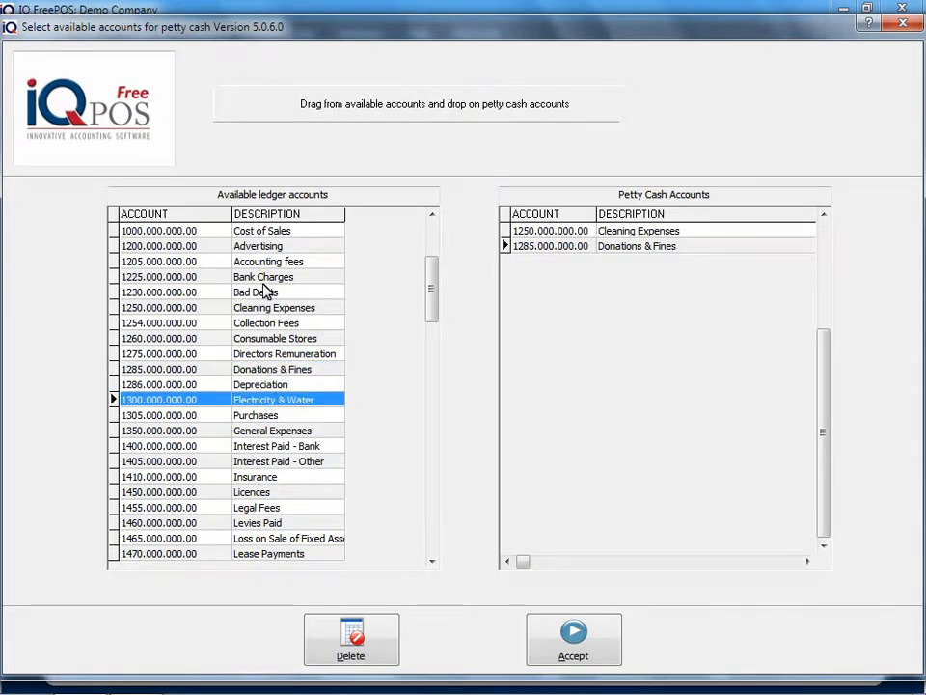
pyautogui.click(252, 248)
pyautogui.moveTo(251, 253); pyautogui.dragTo(554, 252)
pyautogui.moveTo(437, 286); pyautogui.dragTo(437, 293)
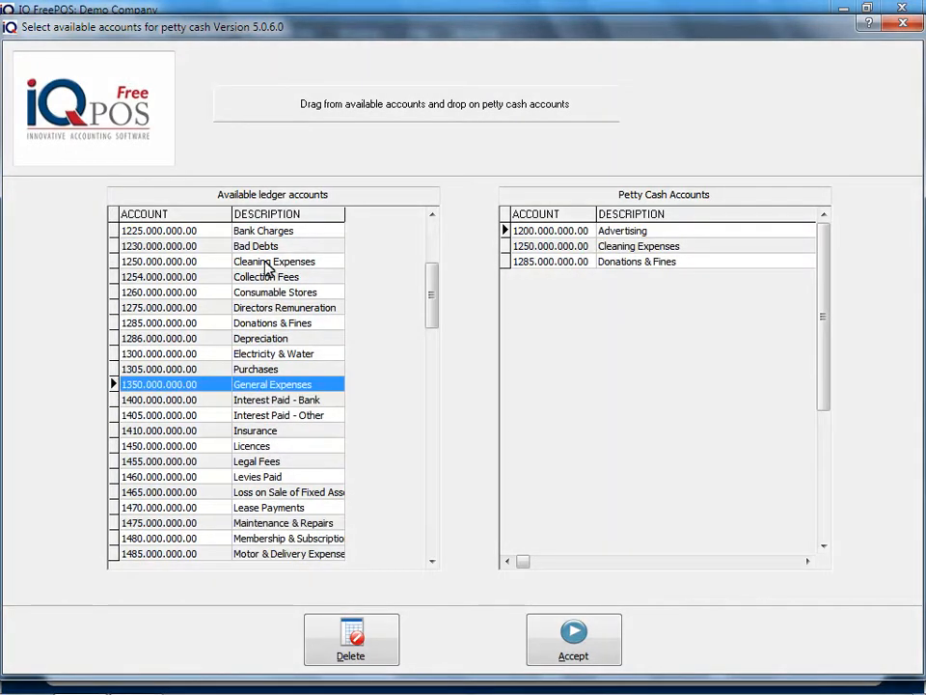
pyautogui.click(278, 457)
pyautogui.scroll(-9, 283, 453)
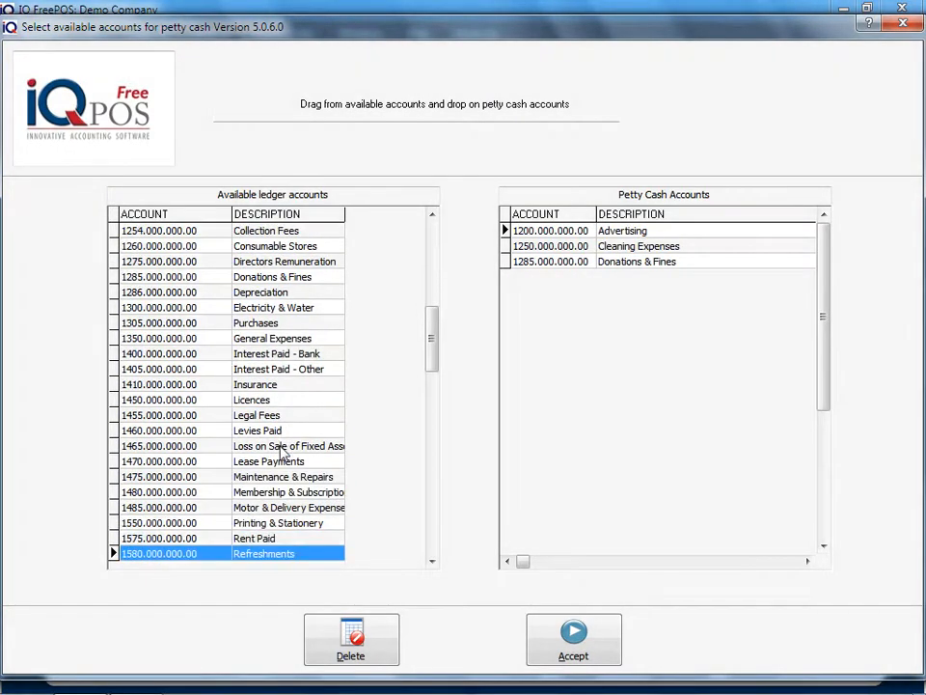
pyautogui.moveTo(320, 556); pyautogui.dragTo(568, 278)
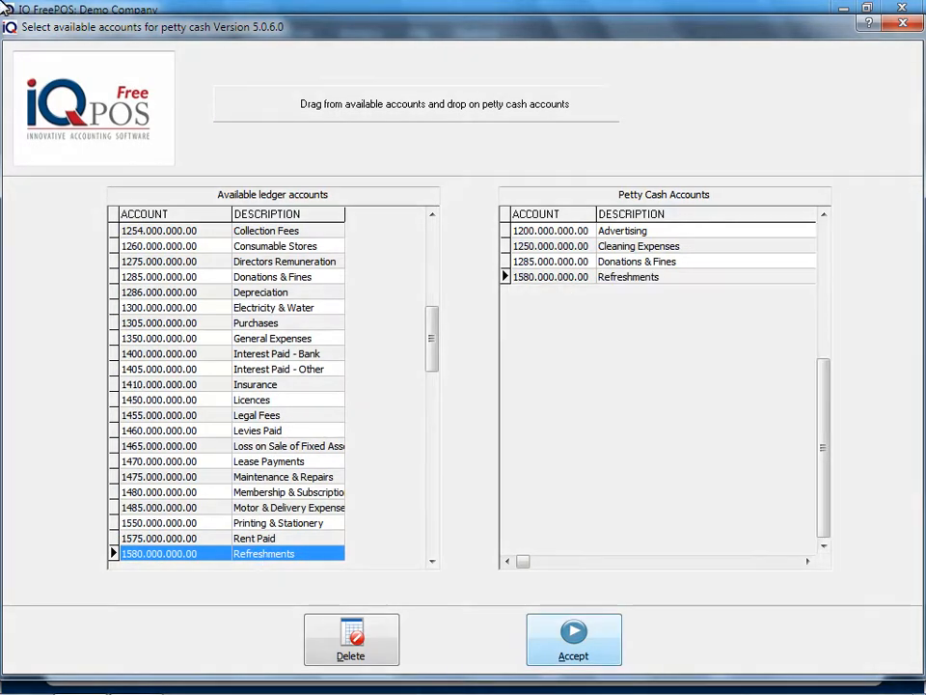
pyautogui.click(564, 637)
pyautogui.click(903, 28)
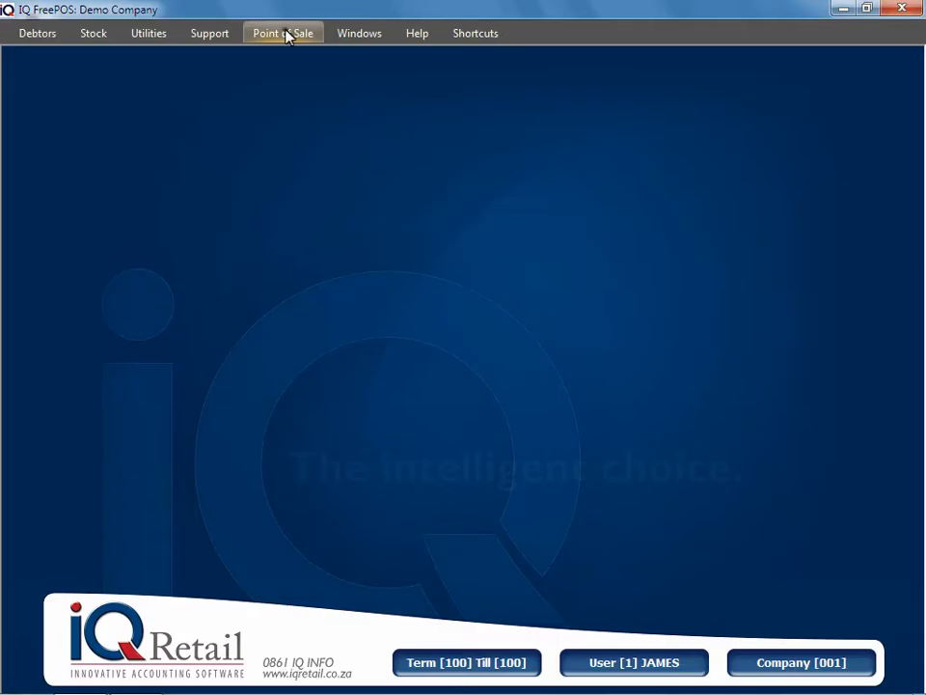
# Open a Petty Cash Out transaction and choose Refreshments as its ledger account.
pyautogui.click(286, 35)
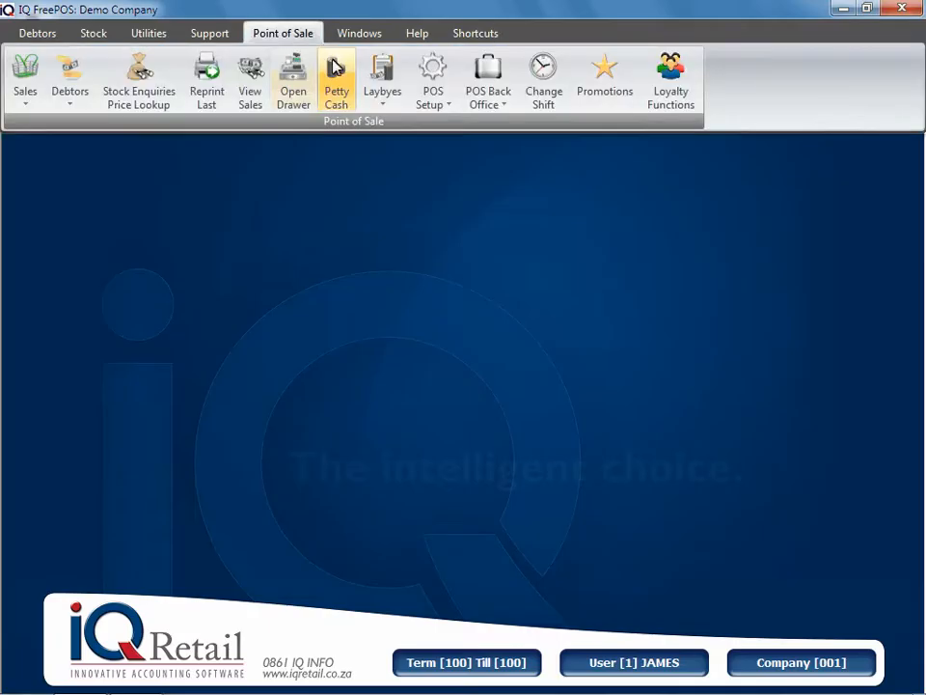
pyautogui.click(337, 93)
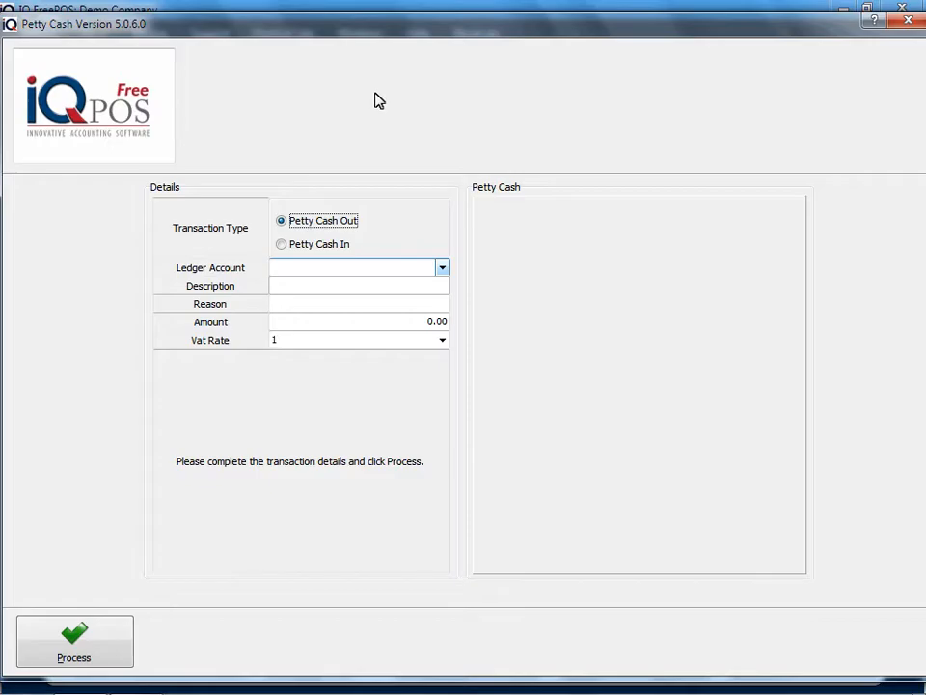
pyautogui.click(442, 268)
pyautogui.doubleClick(290, 356)
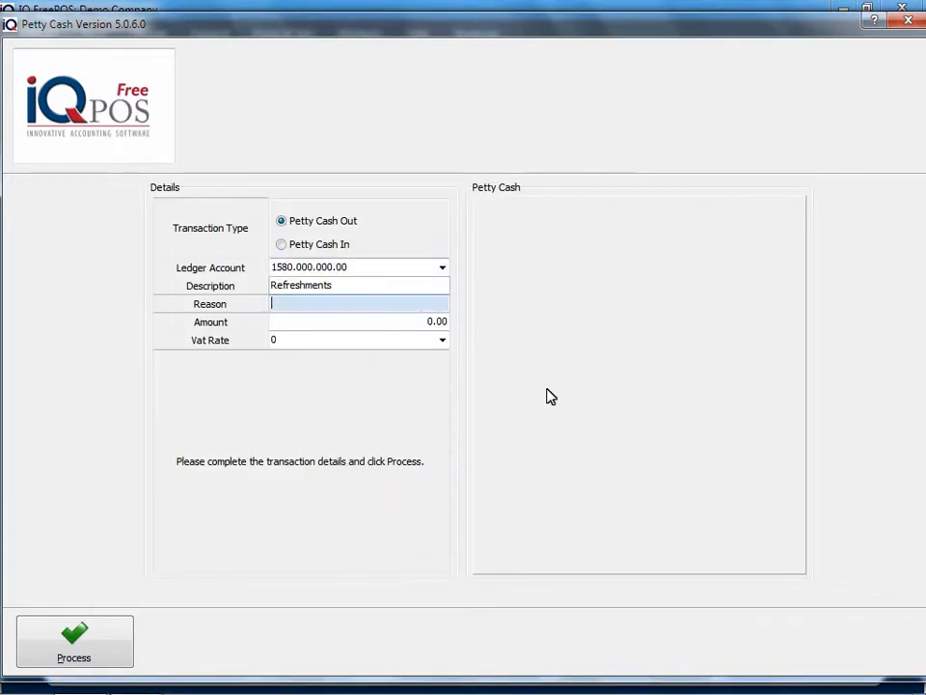
# Enter PNP Coffee as the transaction's reason and 156.32 as its amount.
pyautogui.write('PNP Coffee')
pyautogui.press('Tab')
pyautogui.write('156.32')
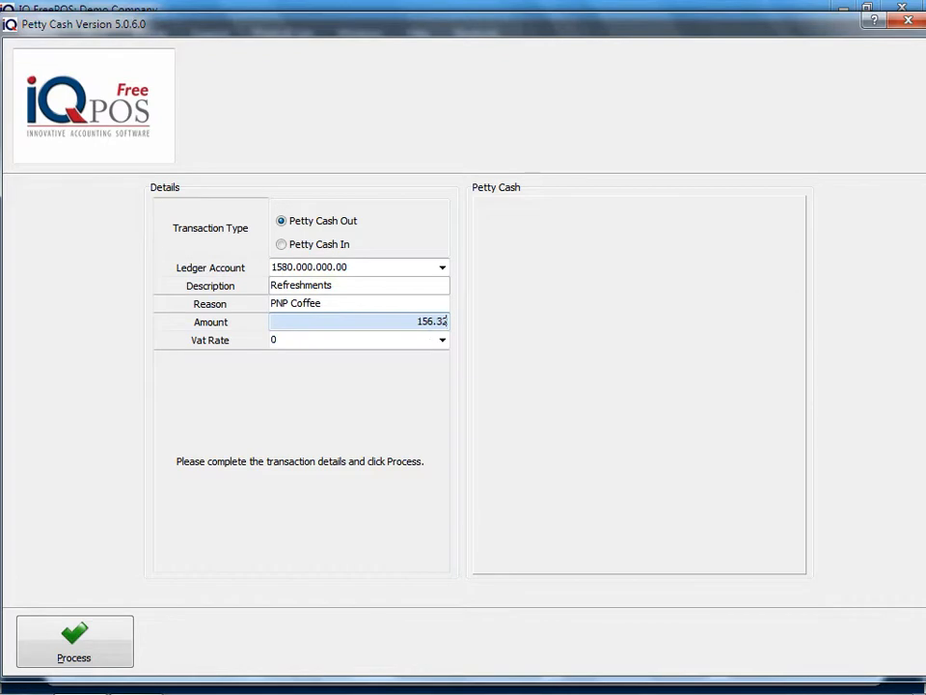
pyautogui.press('Tab')
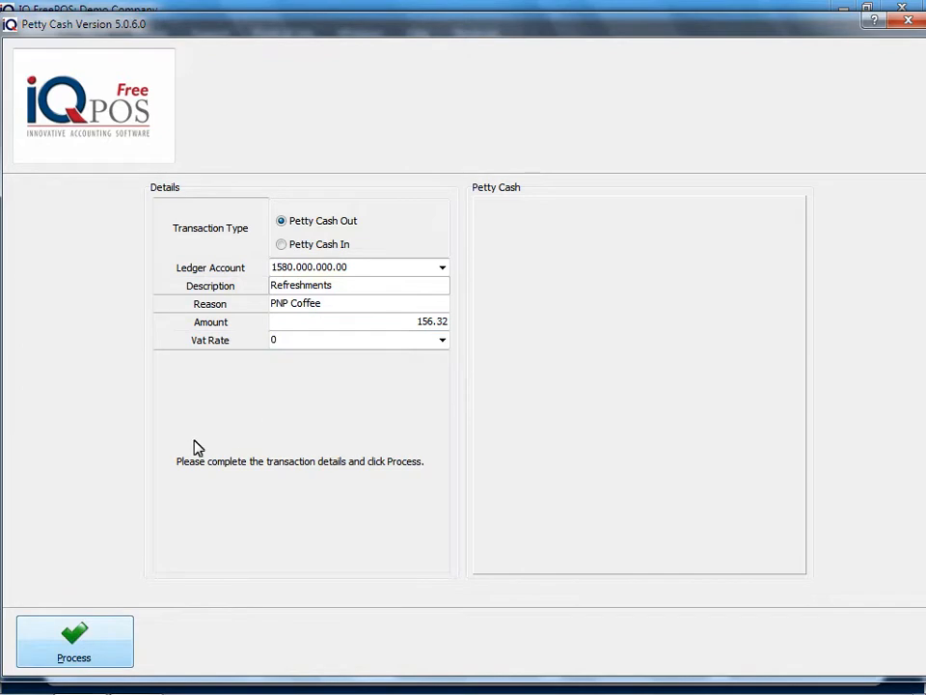
# Process the petty cash transaction with 156.30 tendered in cash, finish the cash drawer prompt and close the form.
pyautogui.click(67, 645)
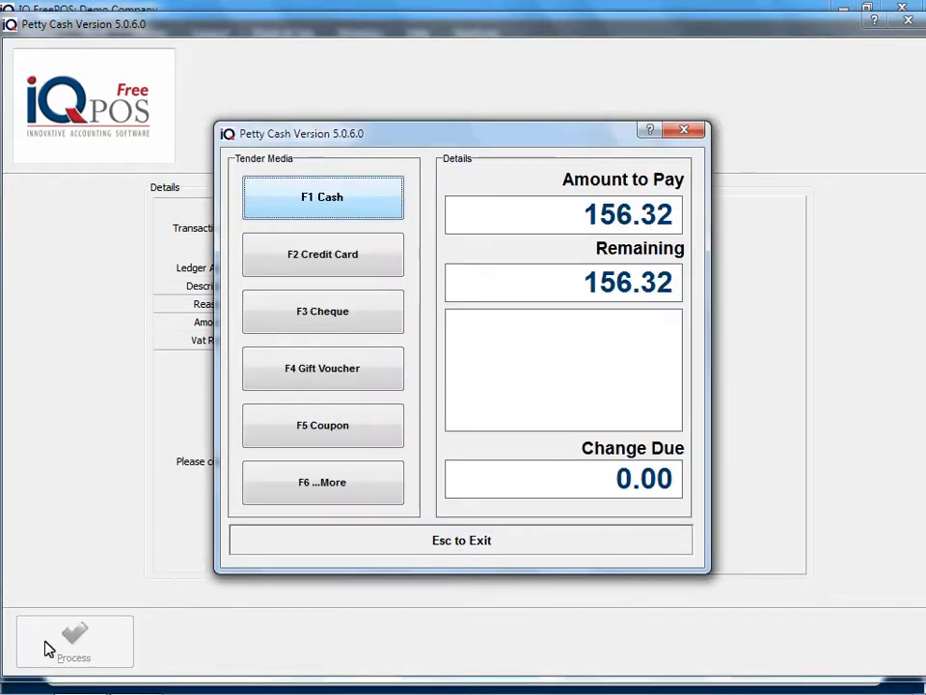
pyautogui.click(295, 197)
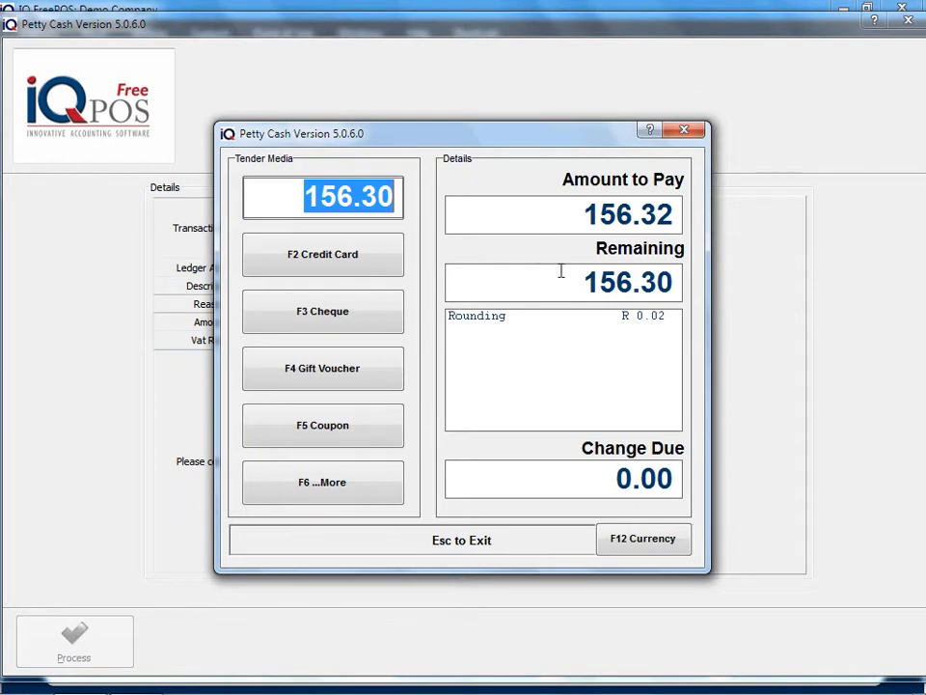
pyautogui.press('Return')
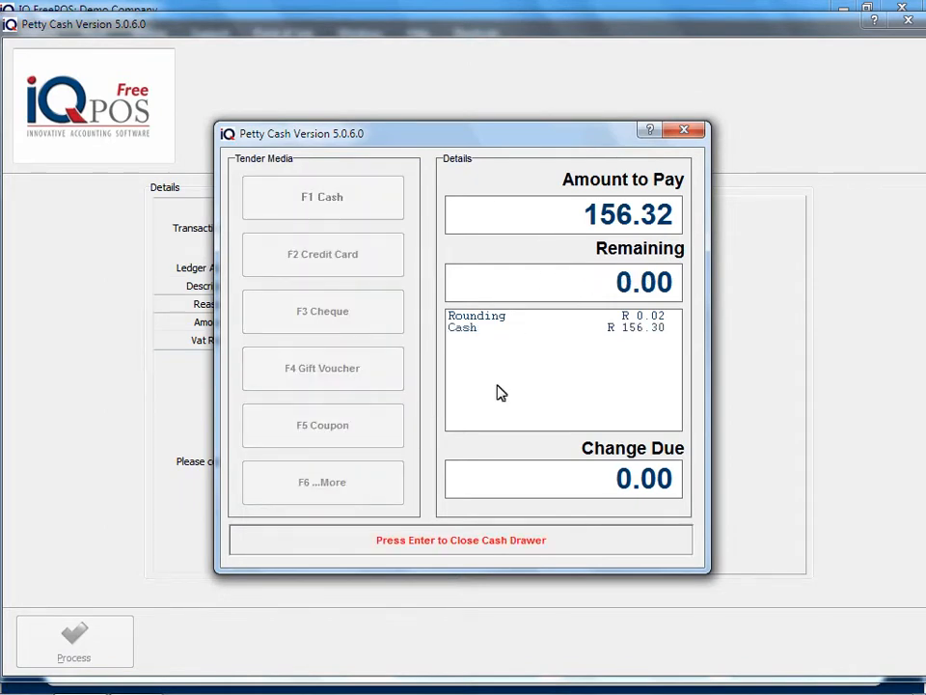
pyautogui.click(489, 543)
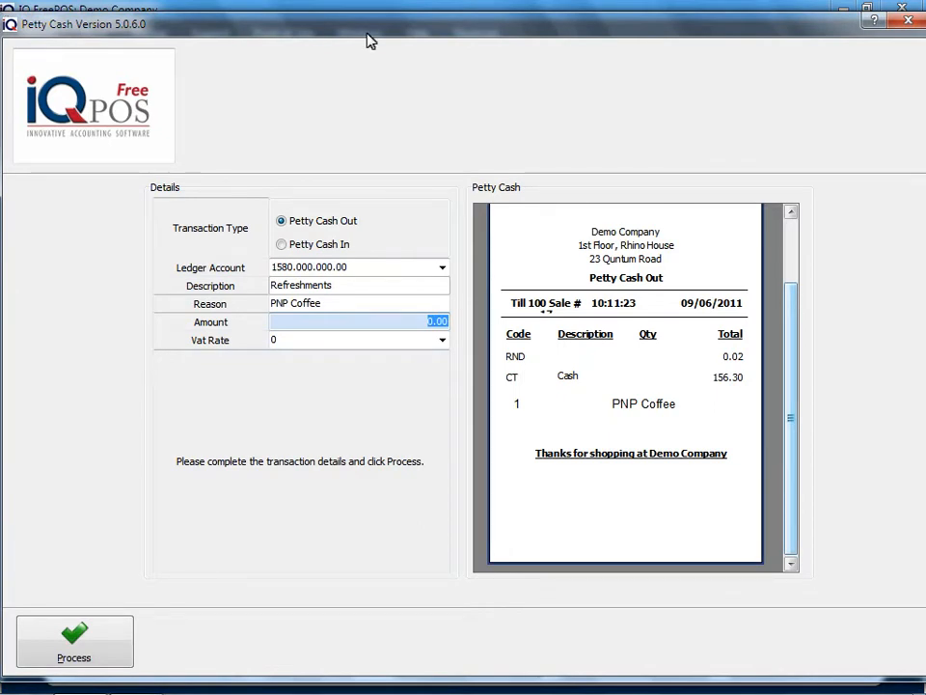
pyautogui.moveTo(793, 480)
pyautogui.mouseDown()
pyautogui.moveTo(800, 393)
pyautogui.moveTo(800, 488)
pyautogui.mouseUp()
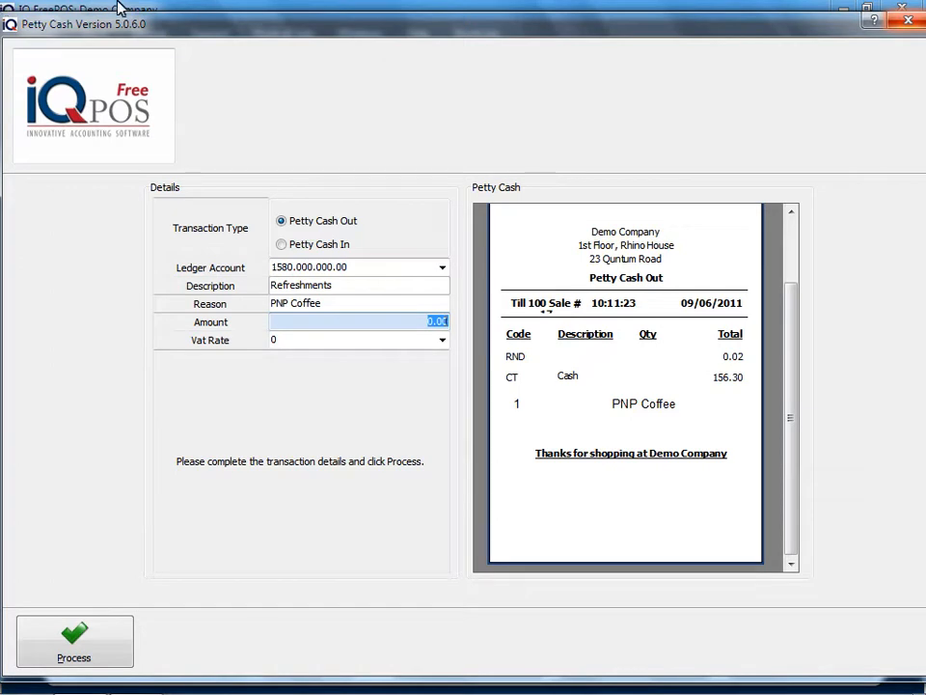
pyautogui.click(909, 21)
# Examine the latest entry and its Petty Cash Out slip in the View Sales list, and close the list.
pyautogui.click(274, 34)
pyautogui.click(251, 86)
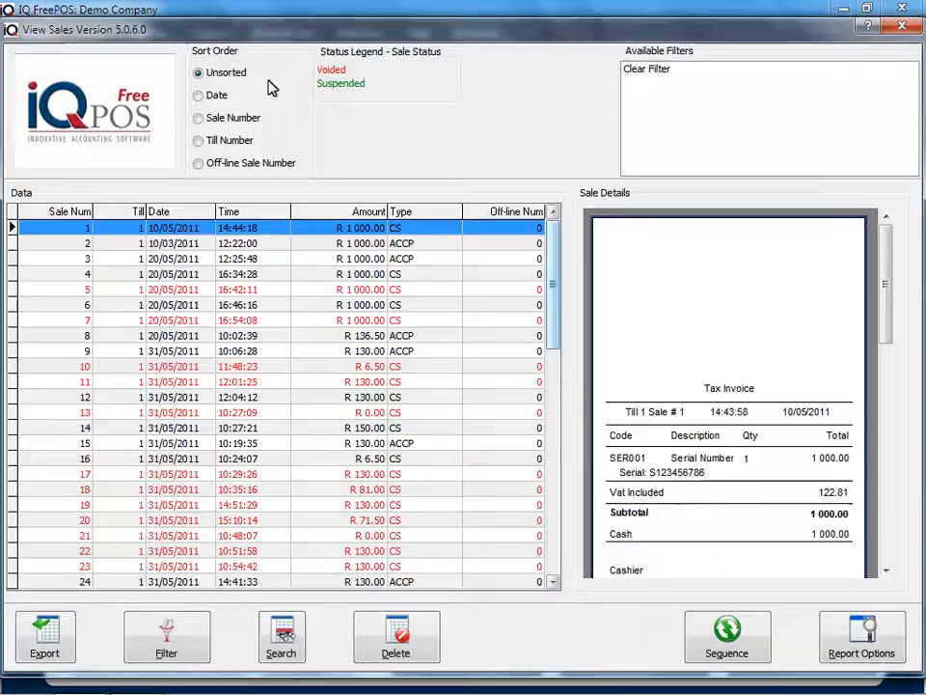
pyautogui.moveTo(549, 245); pyautogui.dragTo(540, 516)
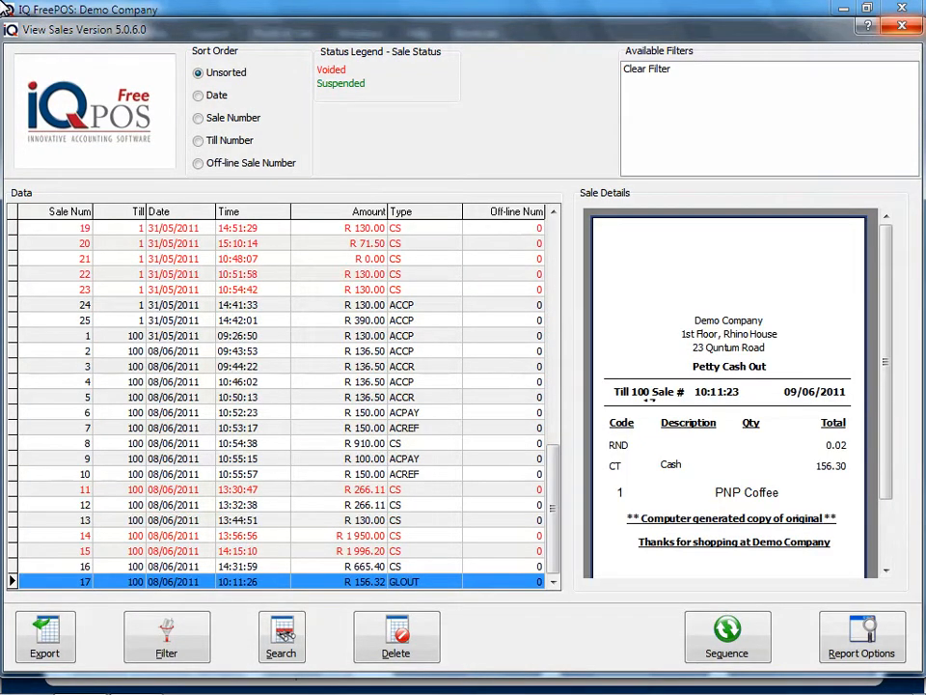
pyautogui.click(901, 27)
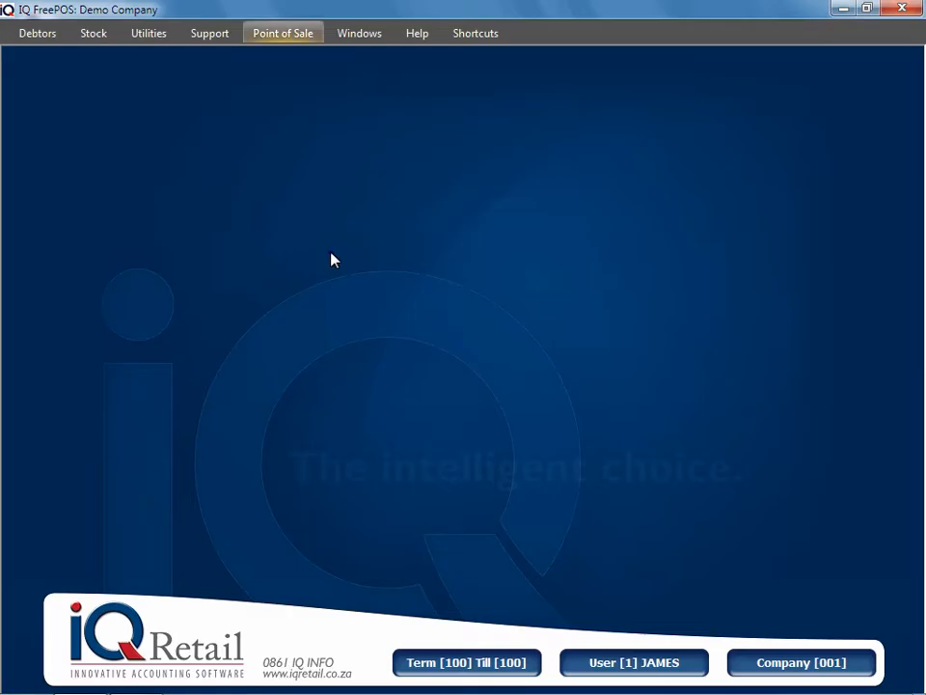
pyautogui.click(285, 39)
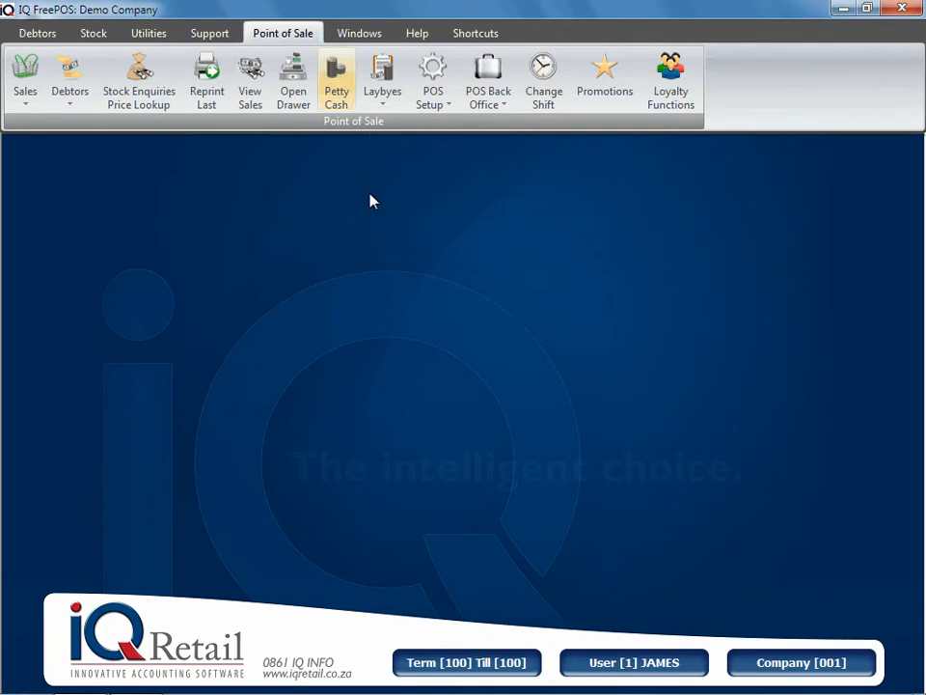
pyautogui.click(374, 285)
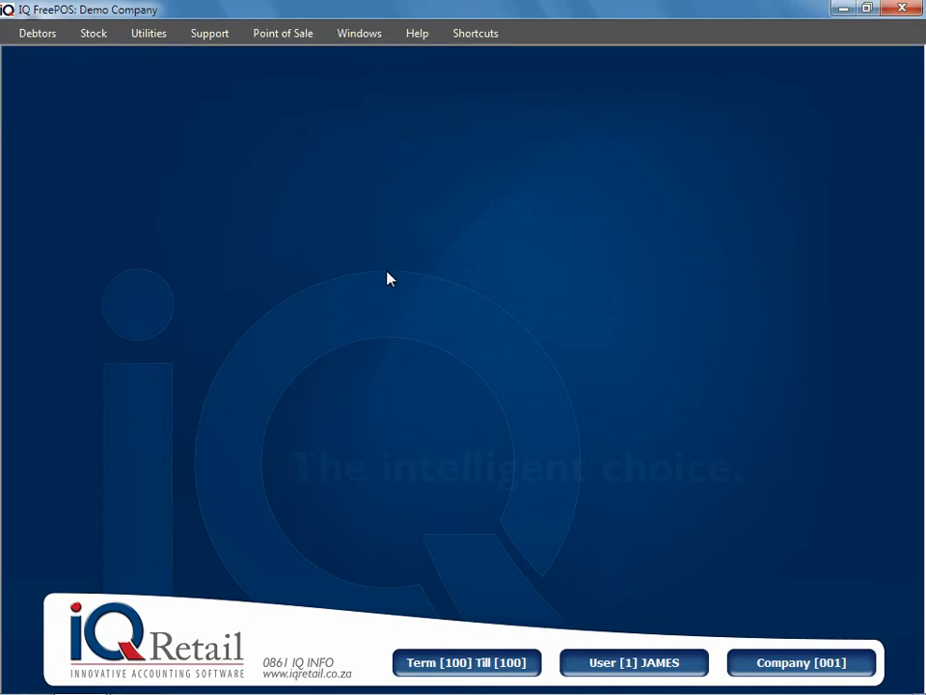